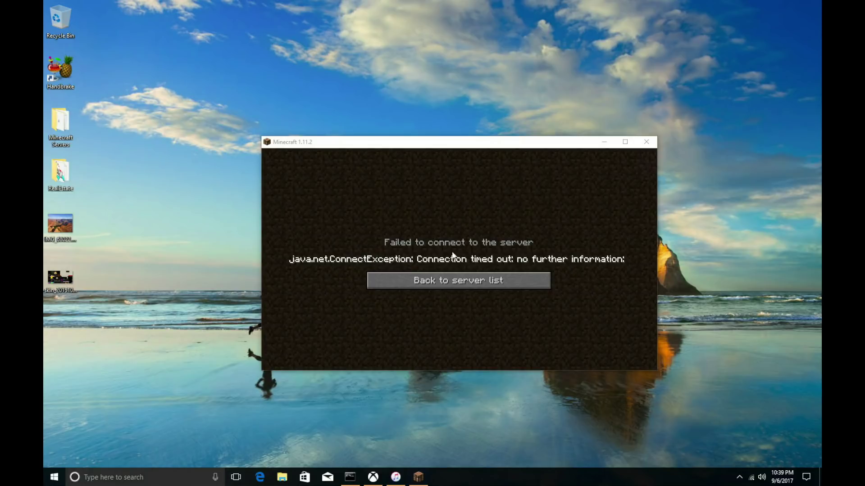
# - Return to the server list, move the top entry down one place, and refresh both servers
pyautogui.click(402, 278)
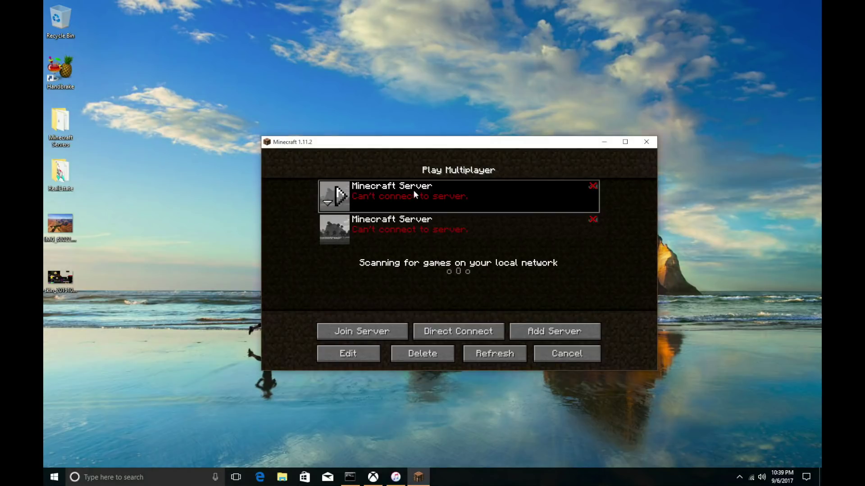
pyautogui.click(327, 203)
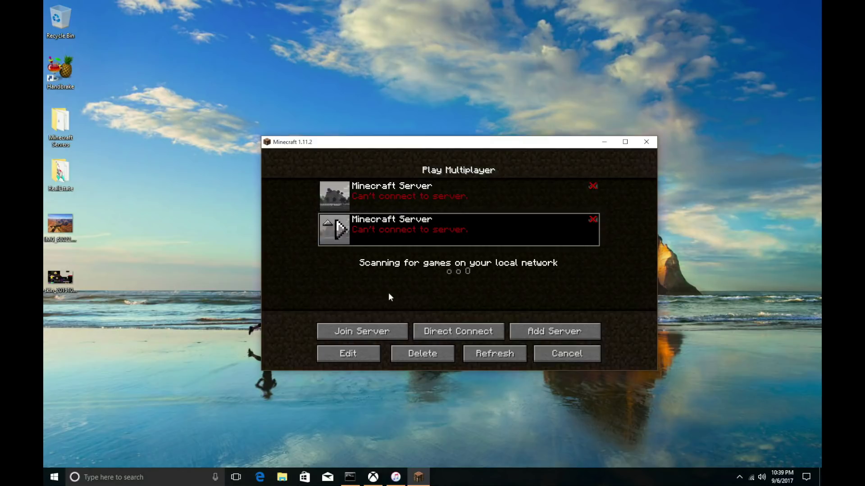
pyautogui.click(420, 192)
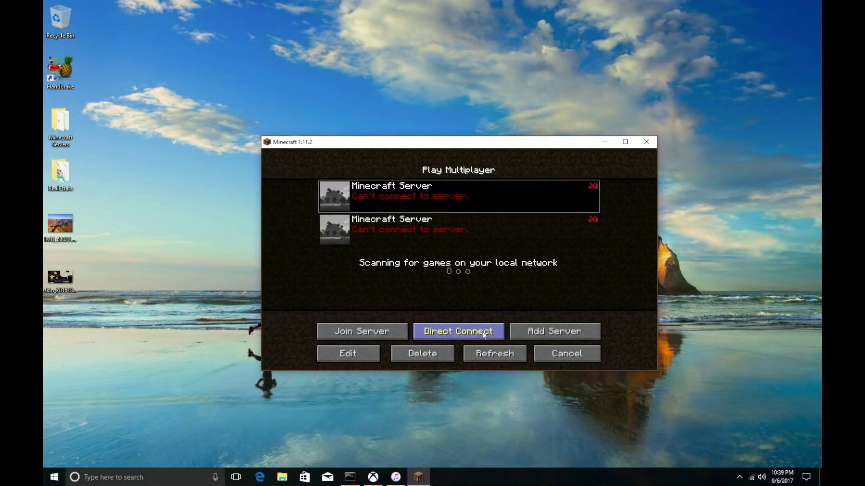
pyautogui.click(495, 354)
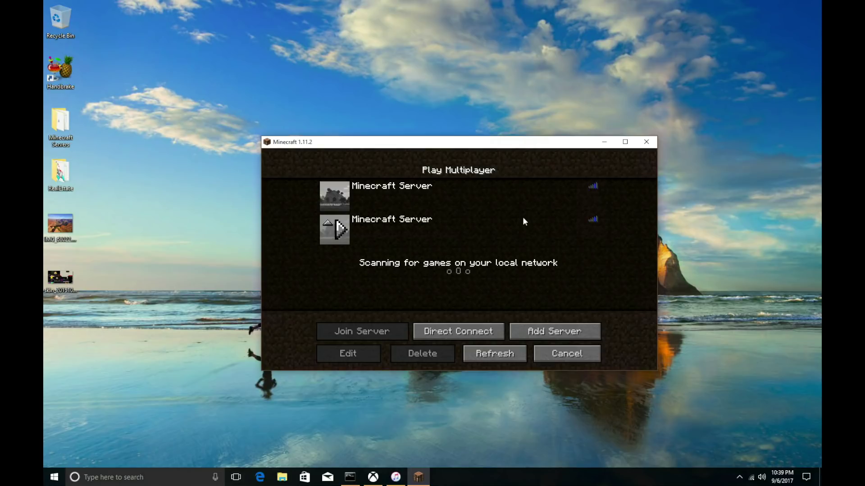
pyautogui.click(66, 130)
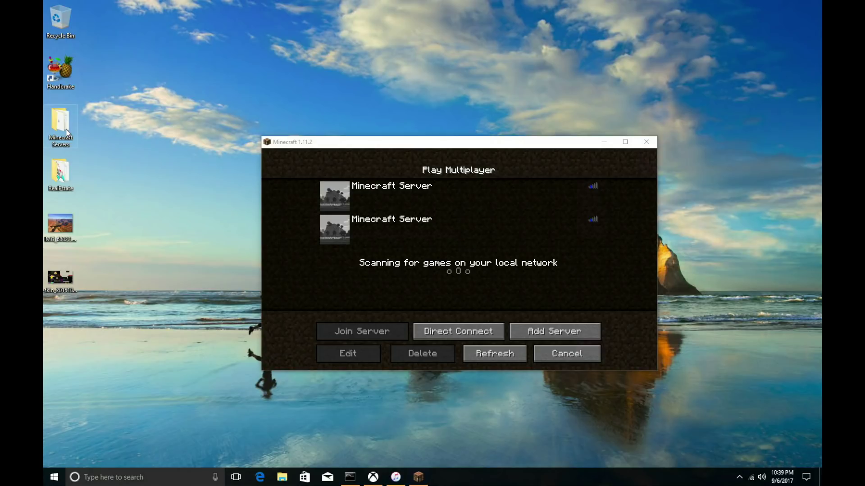
# - Open Minecraft Servers, then the port 25565 server folder, then its MinecraftServer subfolder
pyautogui.doubleClick(66, 132)
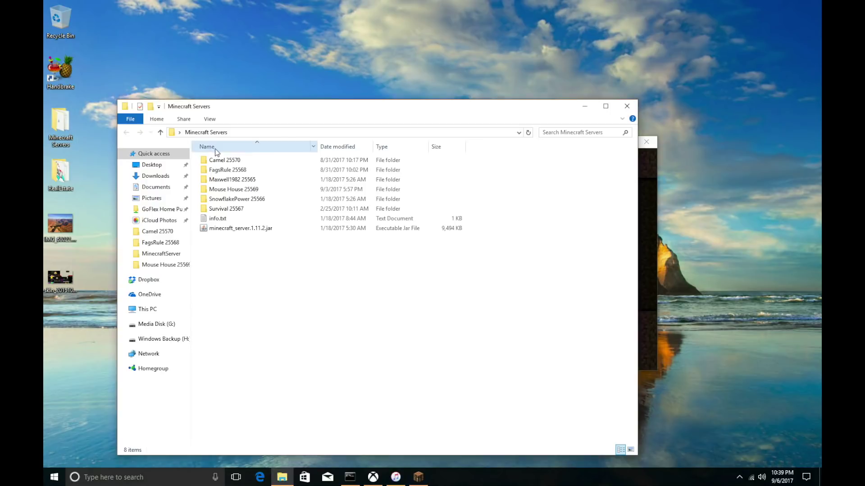
pyautogui.doubleClick(252, 180)
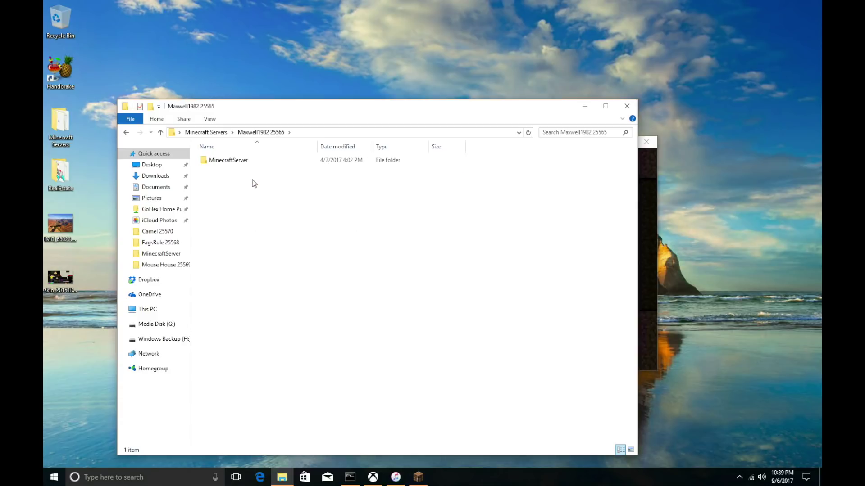
pyautogui.doubleClick(234, 161)
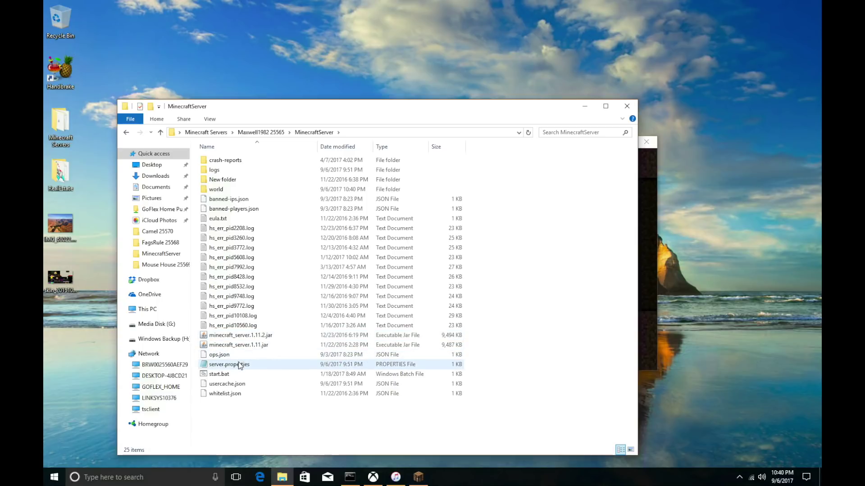
# - Open server.properties in Notepad, highlight the server-port=25565 line, then close Notepad and Explorer
pyautogui.doubleClick(250, 366)
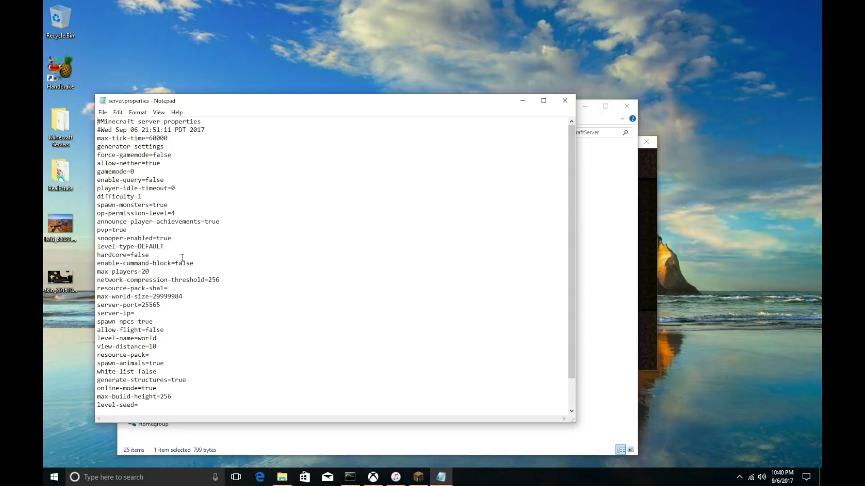
pyautogui.moveTo(257, 102); pyautogui.dragTo(481, 113)
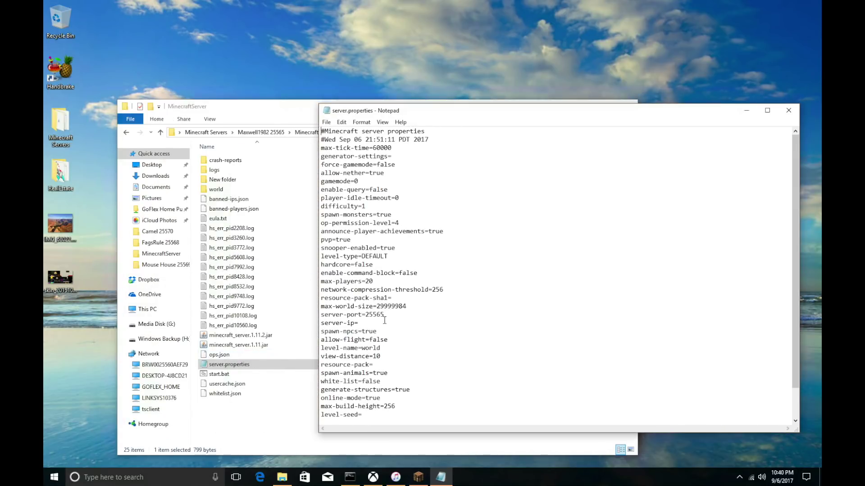
pyautogui.moveTo(385, 315); pyautogui.dragTo(317, 314)
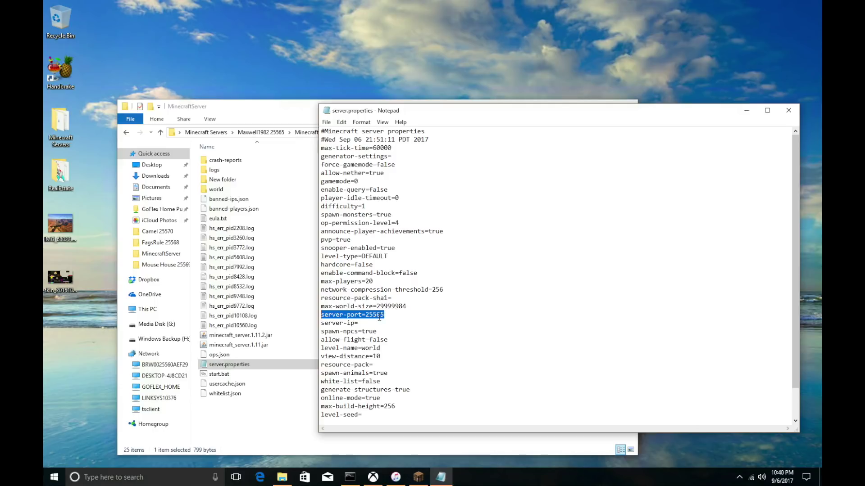
pyautogui.click(788, 110)
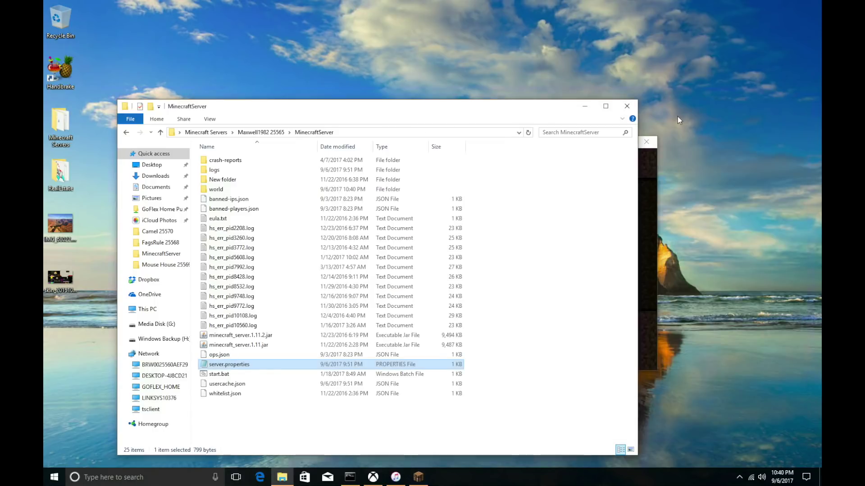
pyautogui.click(627, 107)
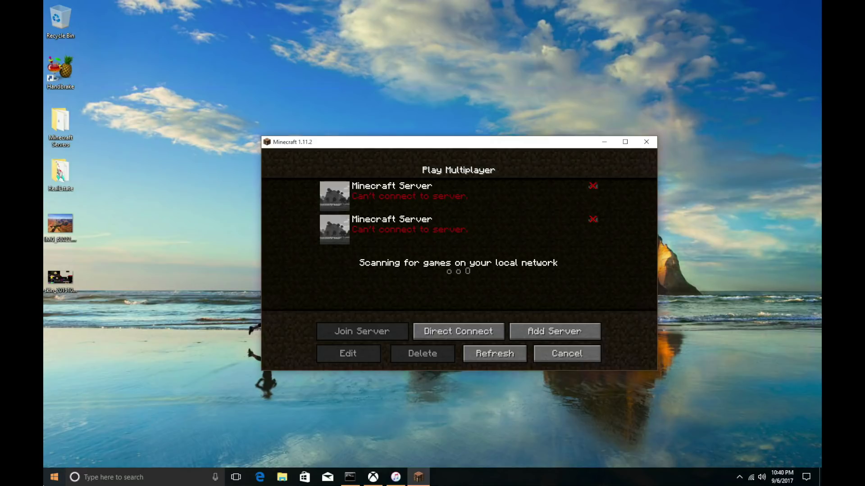
# - Launch Google Chrome from Start and load the google.com homepage
pyautogui.click(54, 477)
pyautogui.click(290, 301)
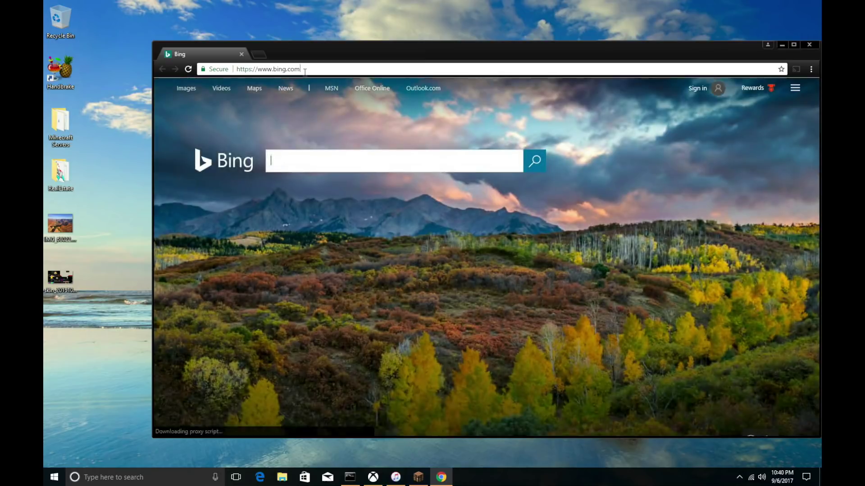
pyautogui.click(304, 69)
pyautogui.write('go')
pyautogui.press('Return')
# - Search Google for 'whats my ip address' to show the public IP
pyautogui.write('w')
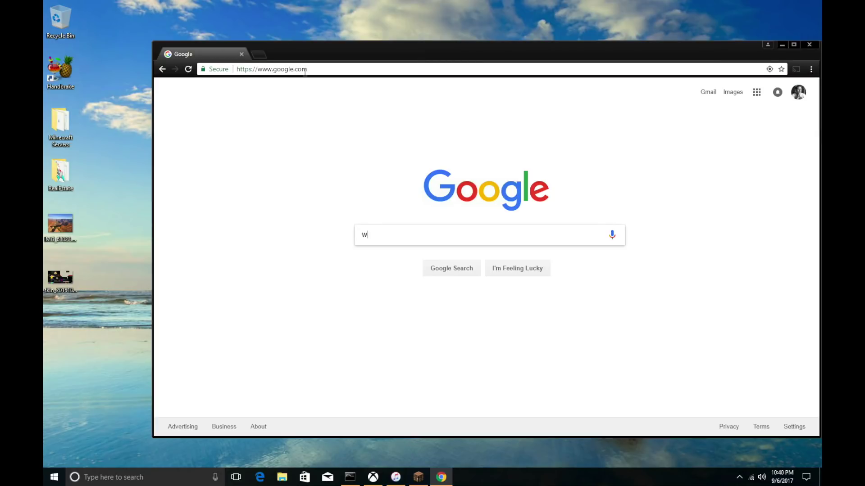
pyautogui.write('hats my')
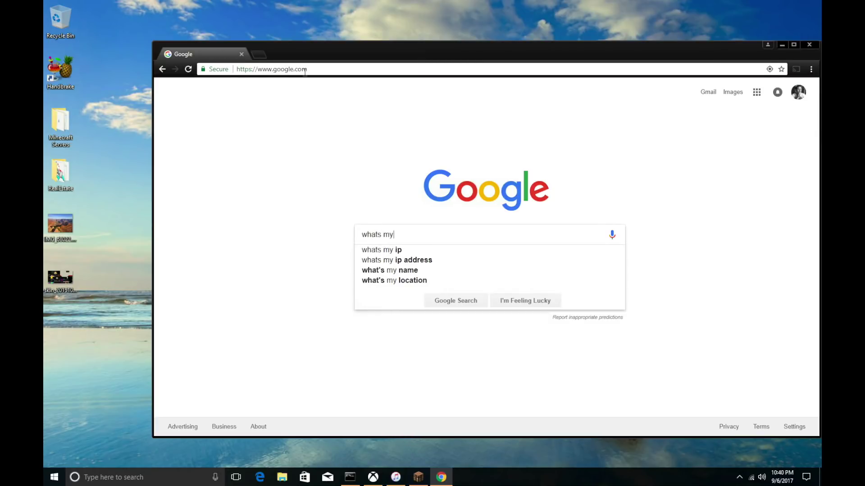
pyautogui.press('Down')
pyautogui.press('Down')
pyautogui.press('Return')
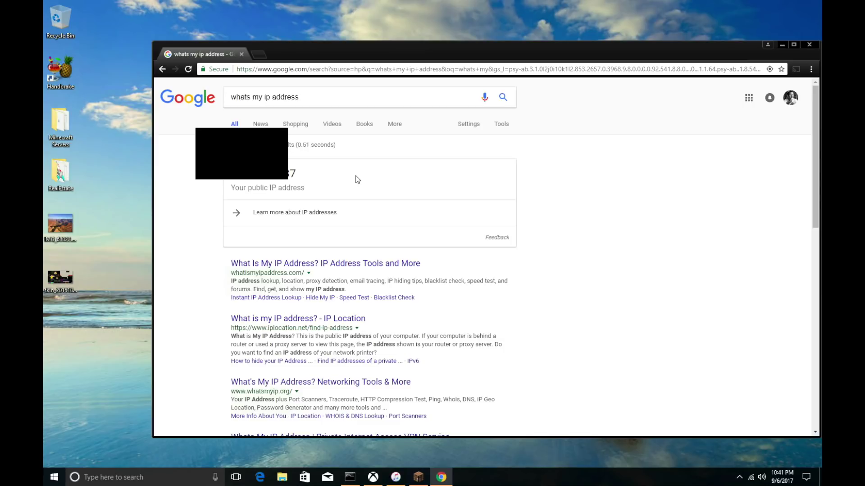
pyautogui.moveTo(574, 53); pyautogui.dragTo(535, 48)
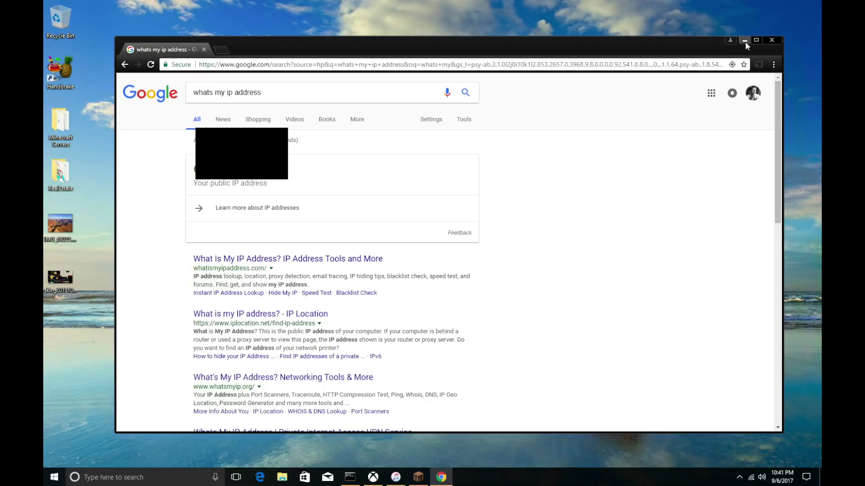
# - Launch Command Prompt as administrator from a 'cmd' search, accepting the UAC prompt
pyautogui.click(150, 481)
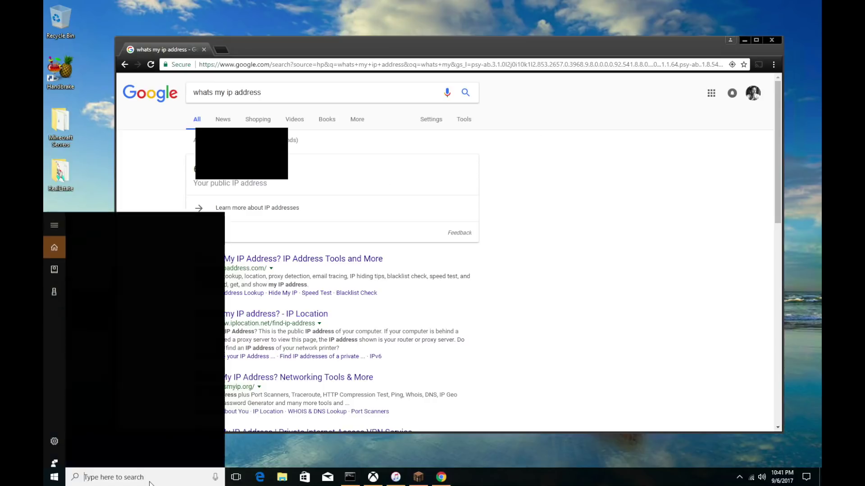
pyautogui.write('cmd')
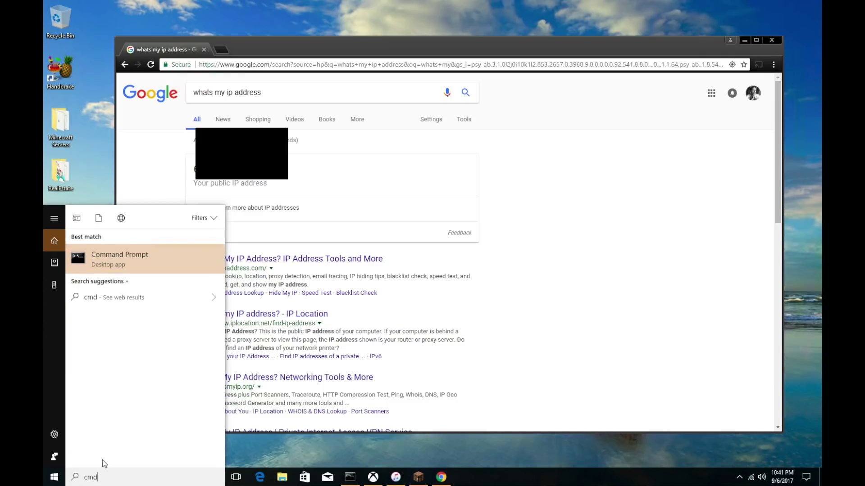
pyautogui.rightClick(143, 263)
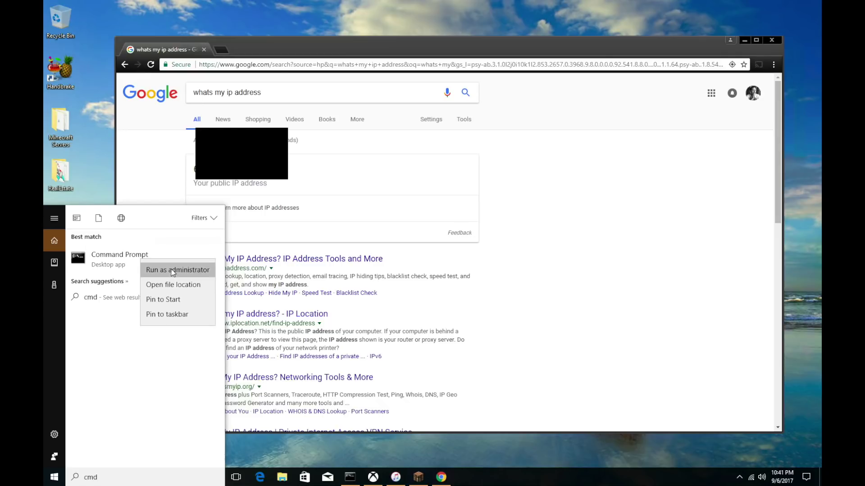
pyautogui.click(173, 271)
pyautogui.click(386, 296)
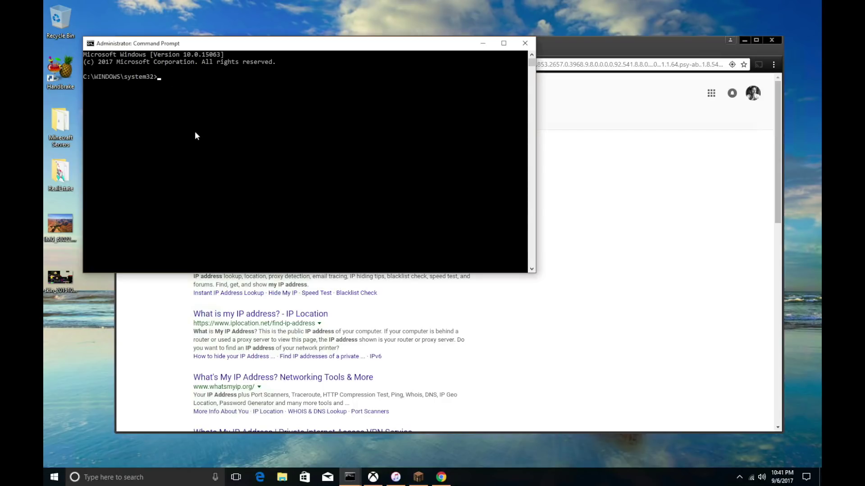
# - Run ipconfig and highlight IPv4 192.168.5.224, mask 255.255.255.0 and gateway 192.168.5.2
pyautogui.write('ipconfig')
pyautogui.press('Return')
pyautogui.moveTo(88, 179); pyautogui.dragTo(272, 198)
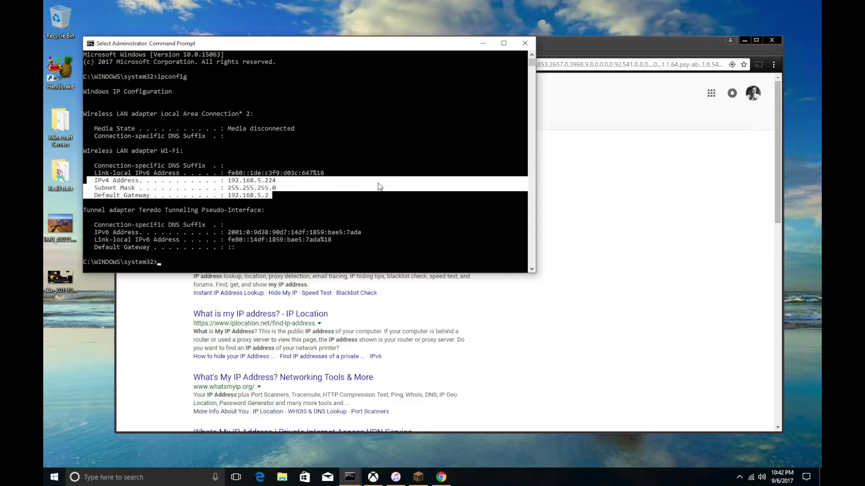
# - Close Command Prompt and Chrome, then open Minecraft Servers > 25565 server > MinecraftServer
pyautogui.click(526, 46)
pyautogui.click(775, 39)
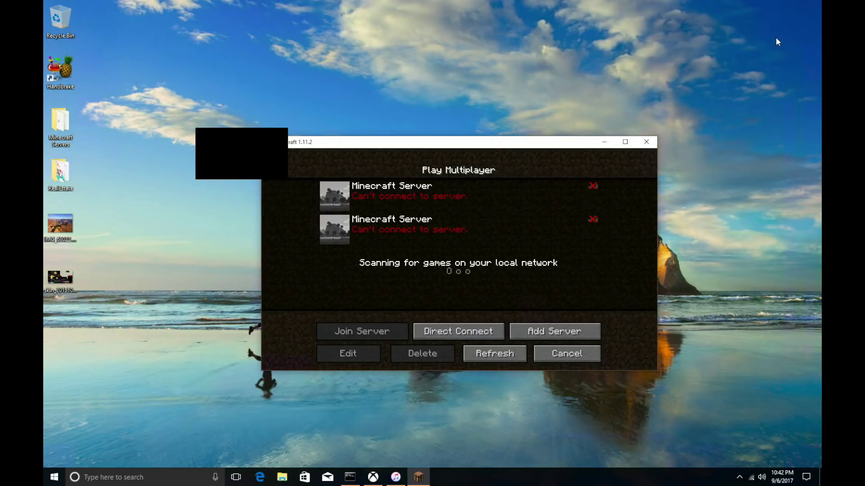
pyautogui.click(200, 201)
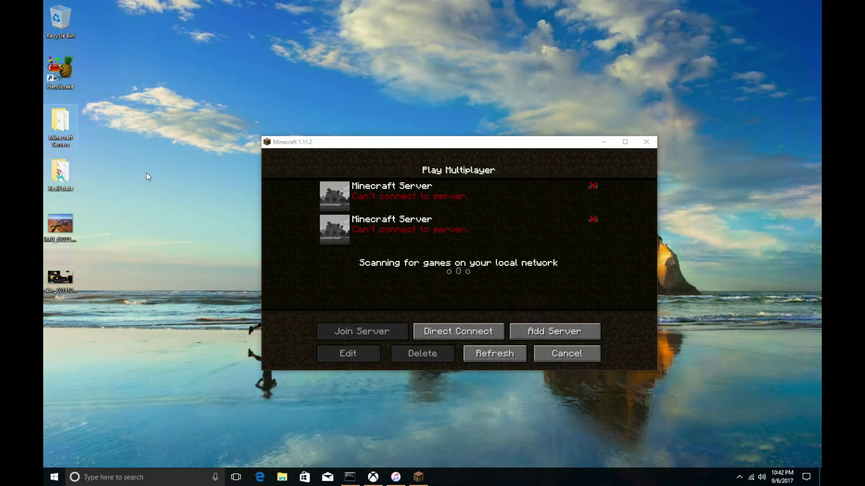
pyautogui.doubleClick(64, 133)
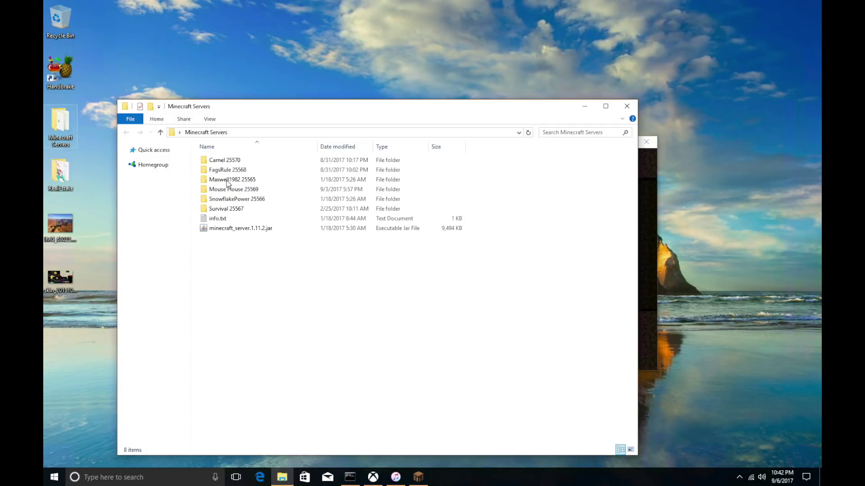
pyautogui.doubleClick(243, 181)
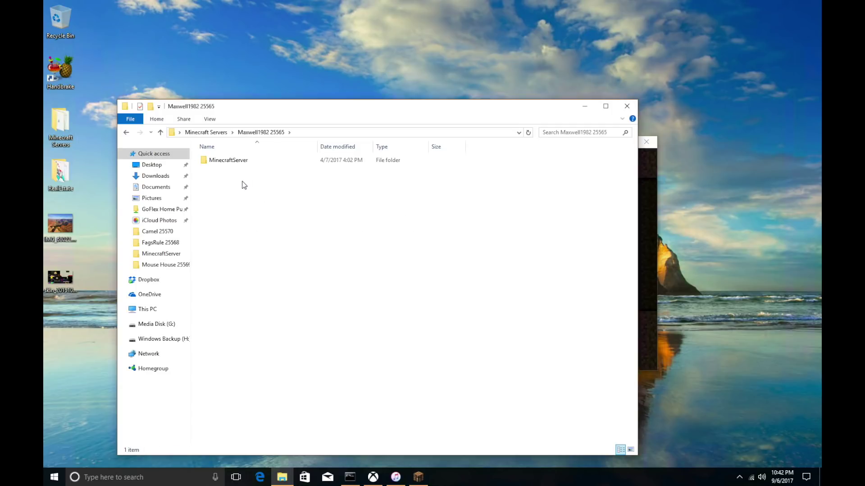
pyautogui.doubleClick(230, 161)
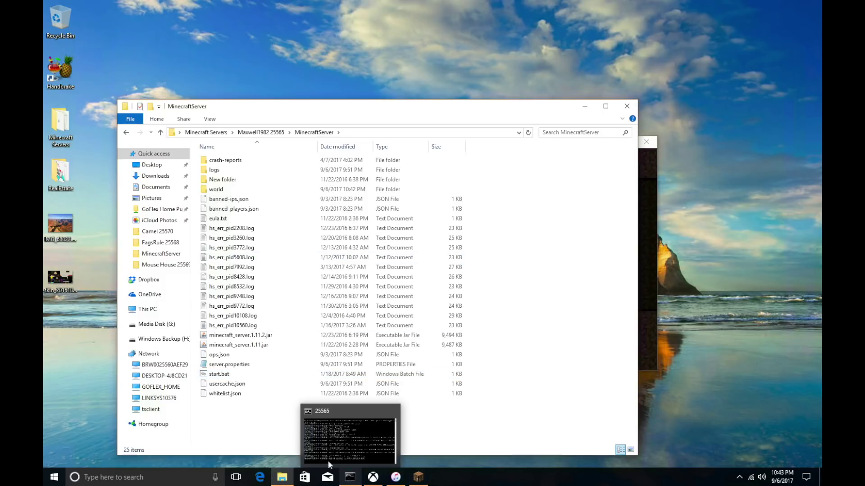
# - Bring the running 25565 server console forward and close it to stop the server
pyautogui.doubleClick(219, 375)
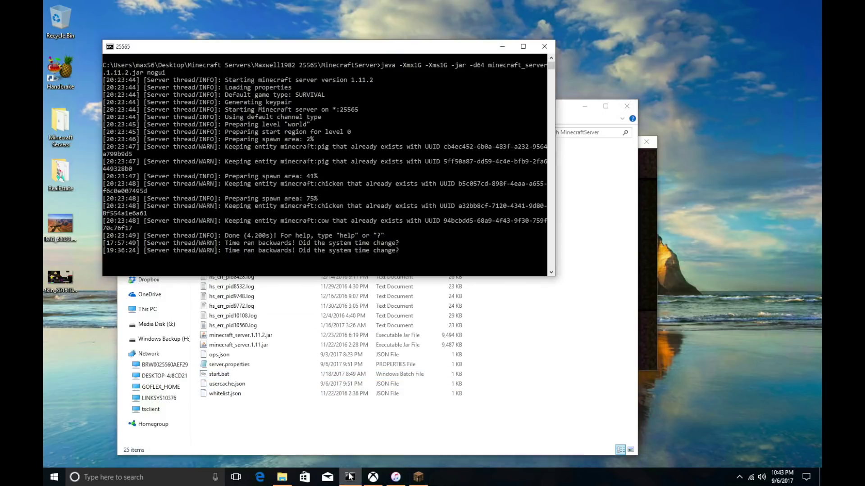
pyautogui.scroll(-1, 262, 166)
pyautogui.scroll(1, 261, 165)
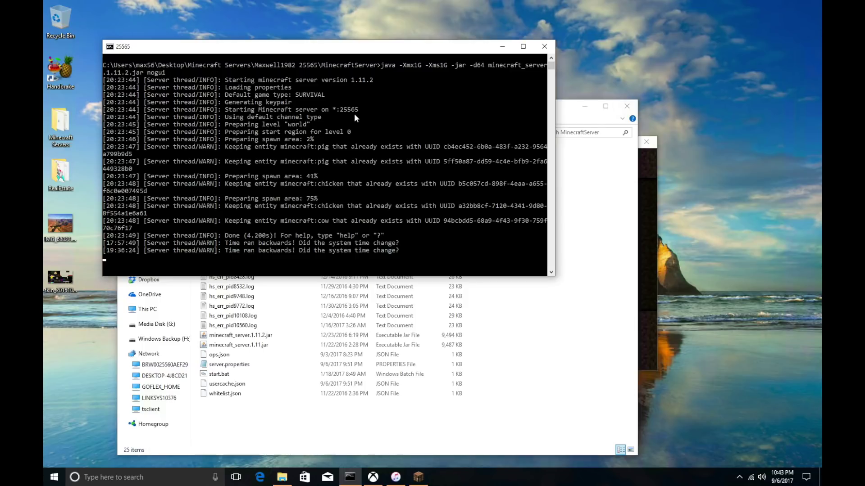
pyautogui.click(545, 47)
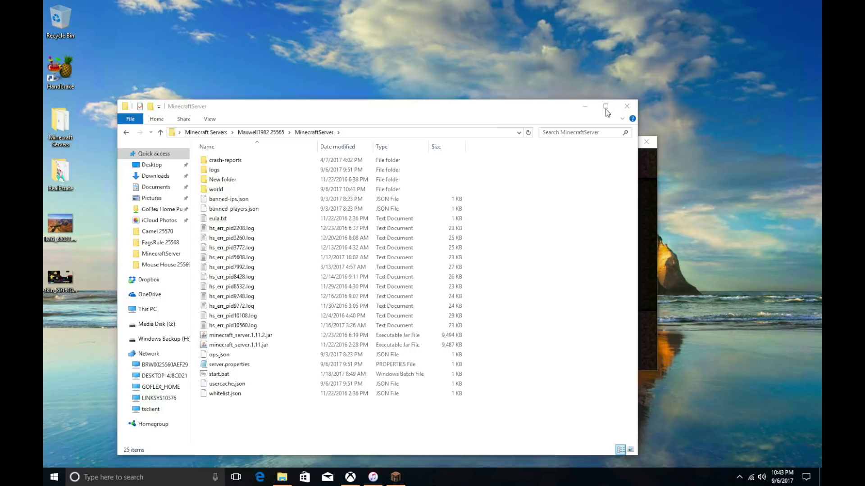
# - Relaunch the 25565 server via start.bat, close Explorer, and watch its startup log
pyautogui.doubleClick(219, 375)
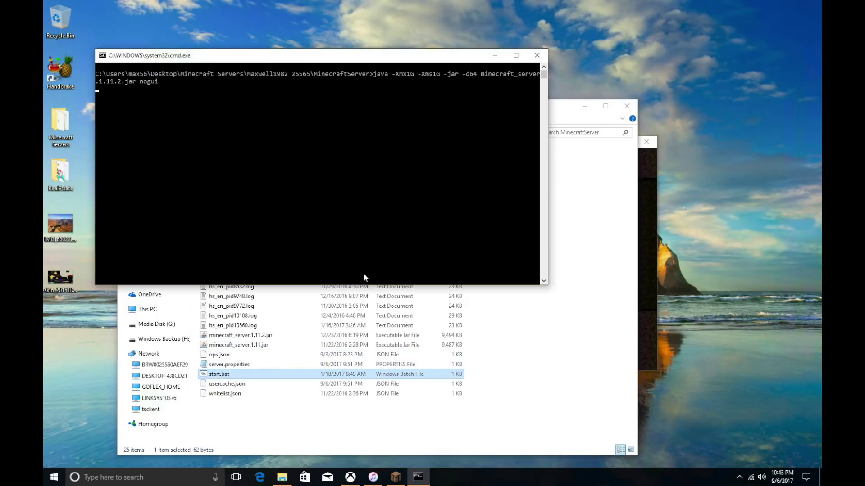
pyautogui.click(627, 106)
pyautogui.click(569, 145)
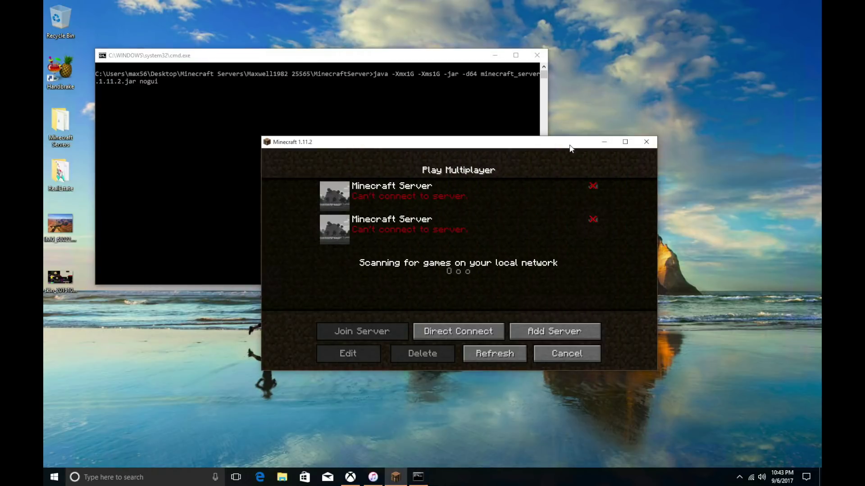
pyautogui.click(536, 134)
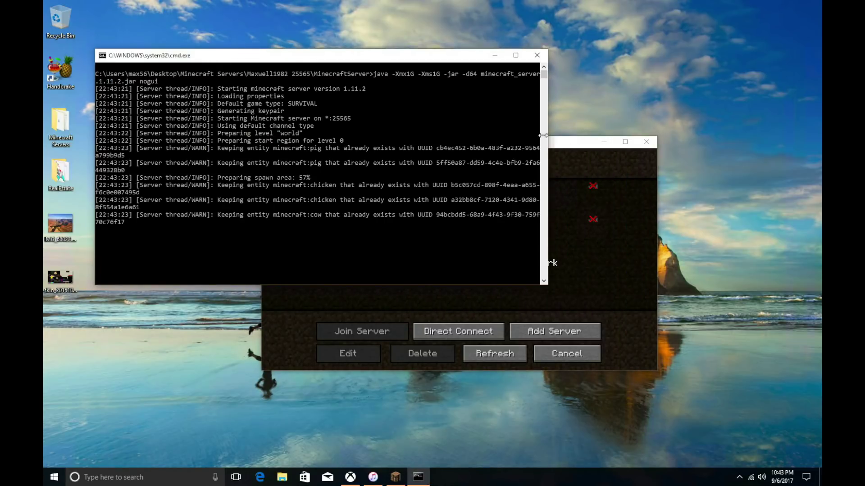
# - Refresh the multiplayer list and open the first Minecraft Server entry for editing
pyautogui.click(556, 144)
pyautogui.click(494, 354)
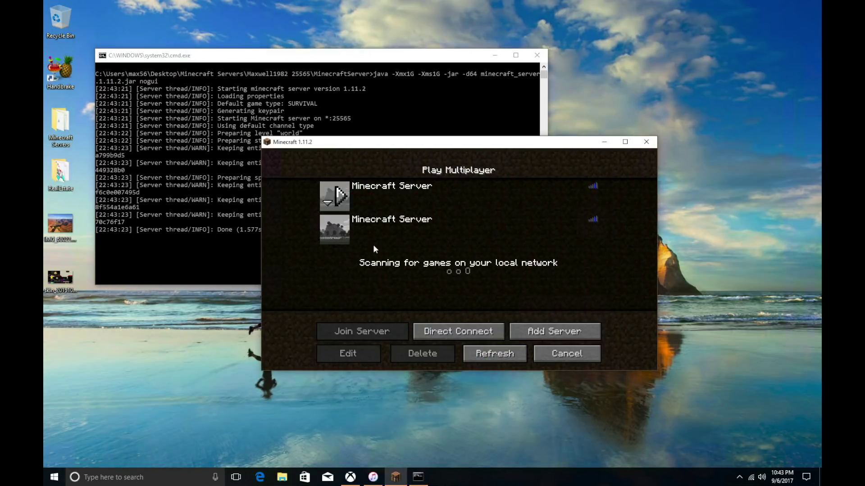
pyautogui.click(384, 190)
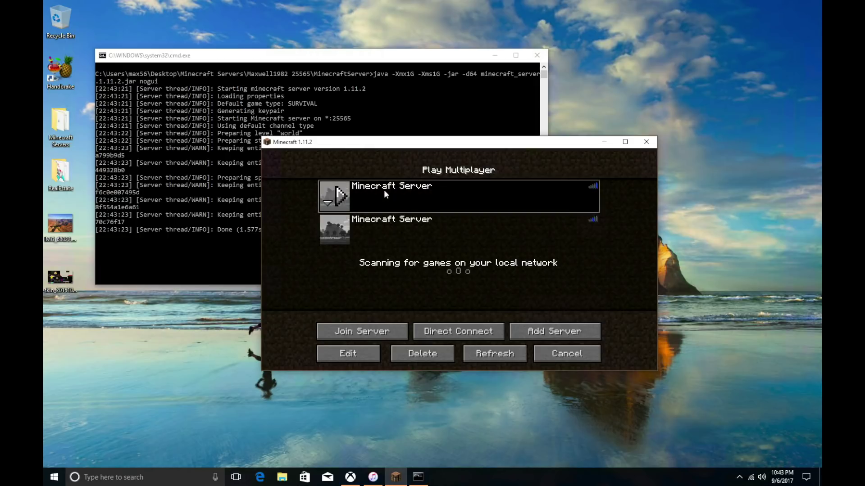
pyautogui.click(355, 353)
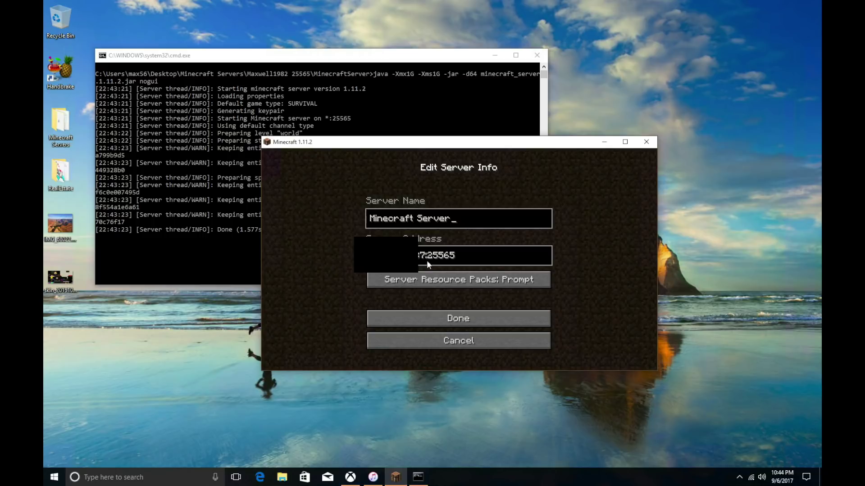
# - Save the first server's port 25565 address and refresh the Play Multiplayer list
pyautogui.click(436, 326)
pyautogui.click(494, 356)
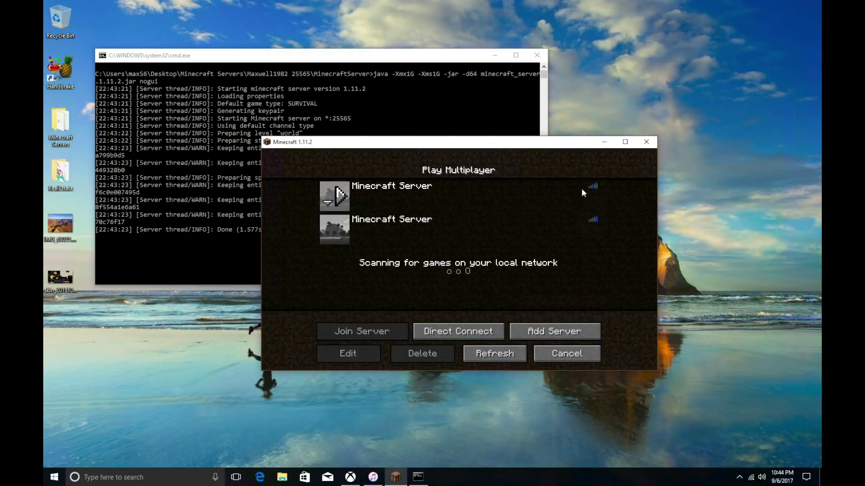
pyautogui.moveTo(592, 187)
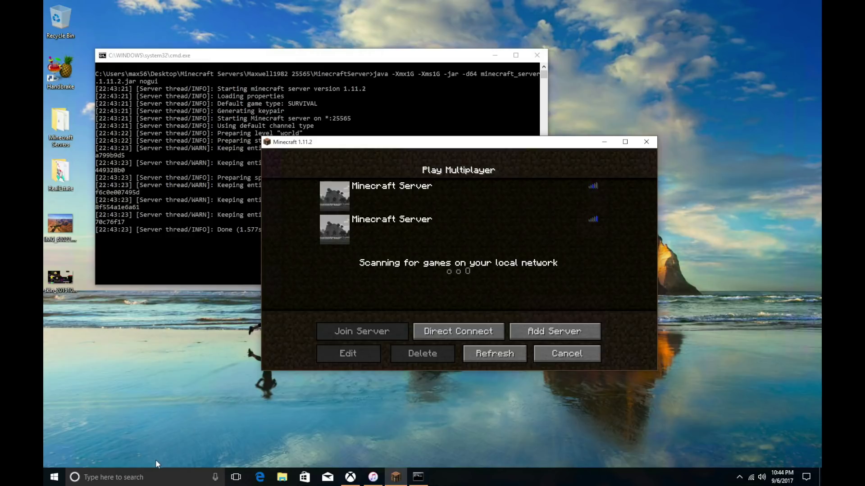
# - Open Control Panel from a 'control' search and set it back to category view
pyautogui.click(157, 476)
pyautogui.write('control')
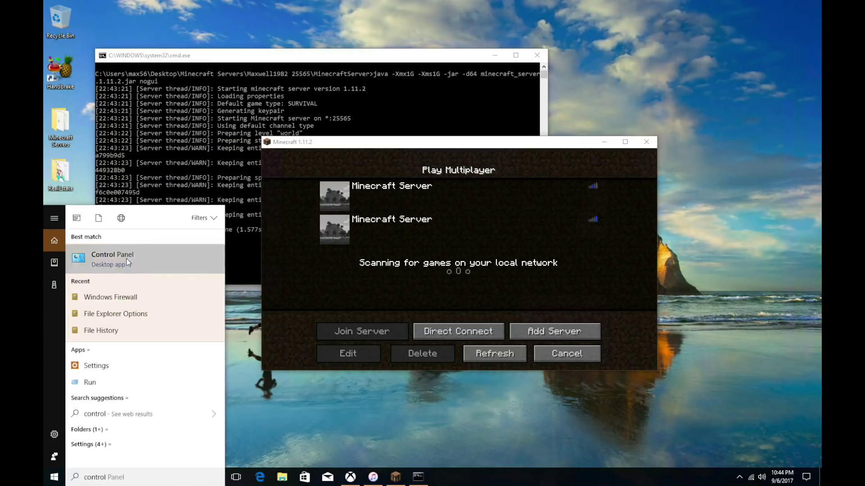
pyautogui.click(126, 258)
pyautogui.click(581, 135)
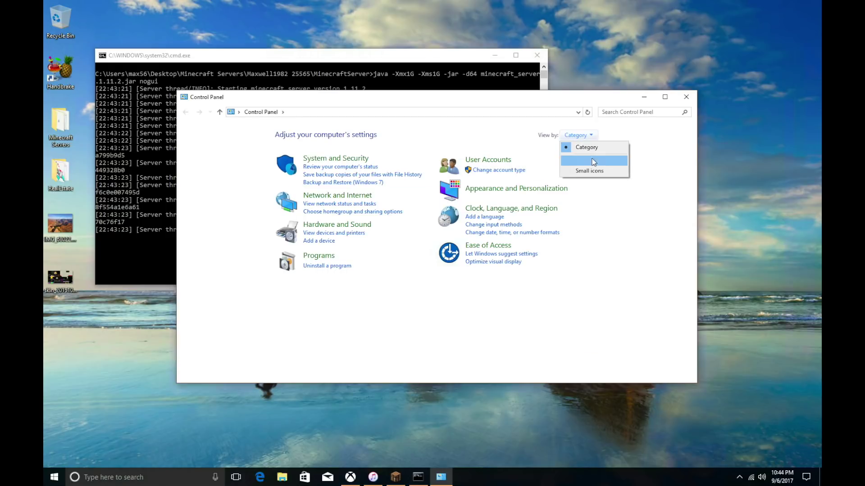
pyautogui.click(590, 160)
pyautogui.click(636, 136)
pyautogui.click(640, 147)
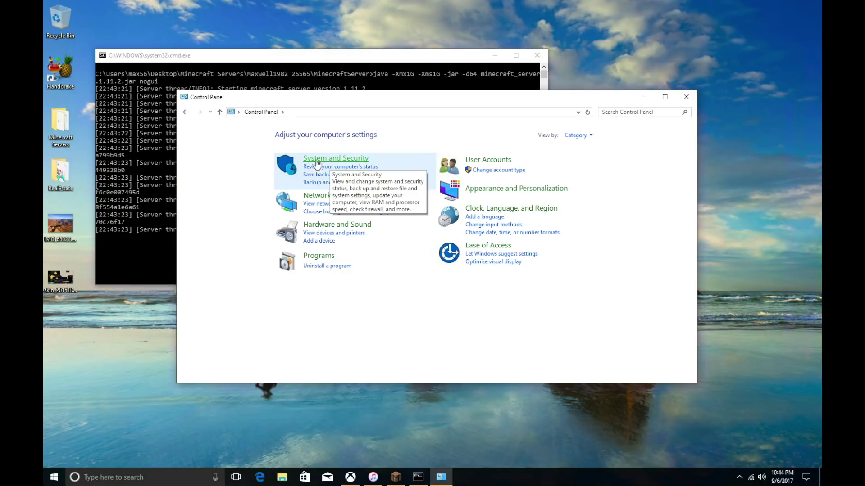
# - Go to System and Security > Windows Firewall allowed apps, unlock changes, and find the Java entries
pyautogui.click(336, 162)
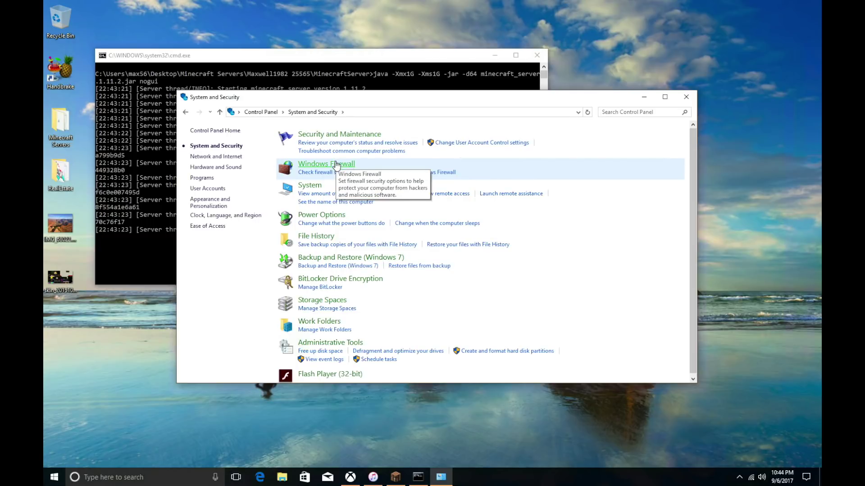
pyautogui.click(335, 164)
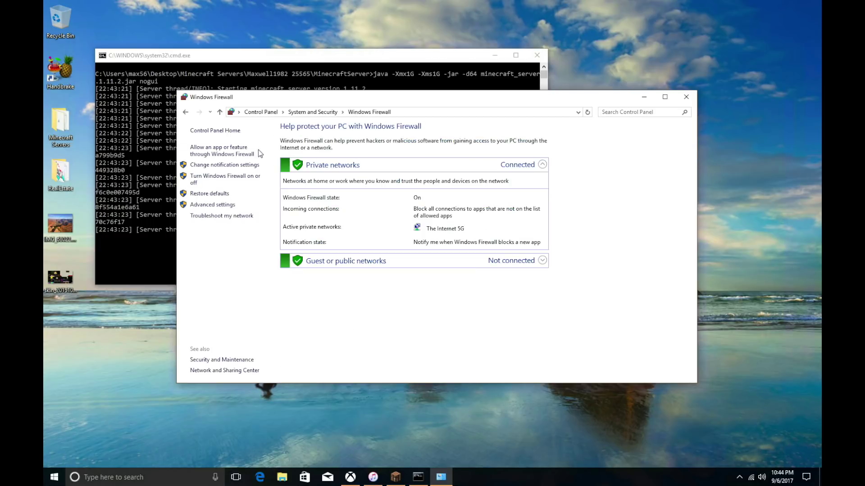
pyautogui.click(227, 157)
pyautogui.click(566, 156)
pyautogui.scroll(-5, 496, 213)
pyautogui.scroll(-10, 494, 212)
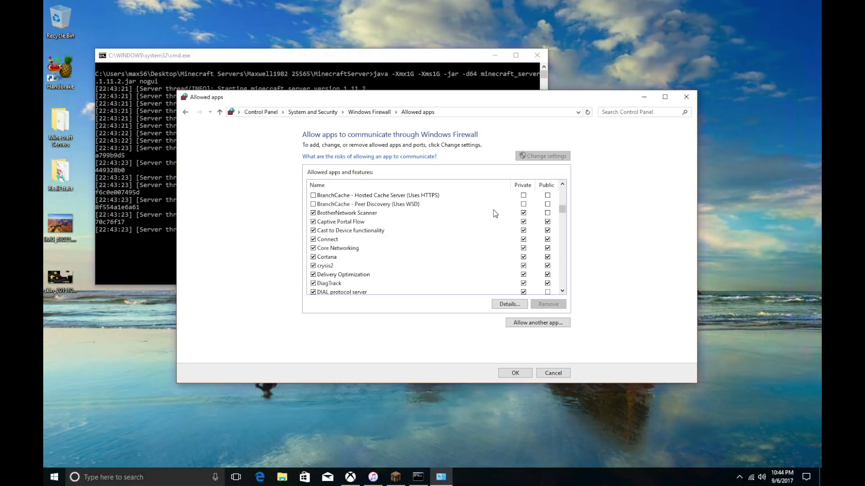
pyautogui.scroll(-8, 493, 210)
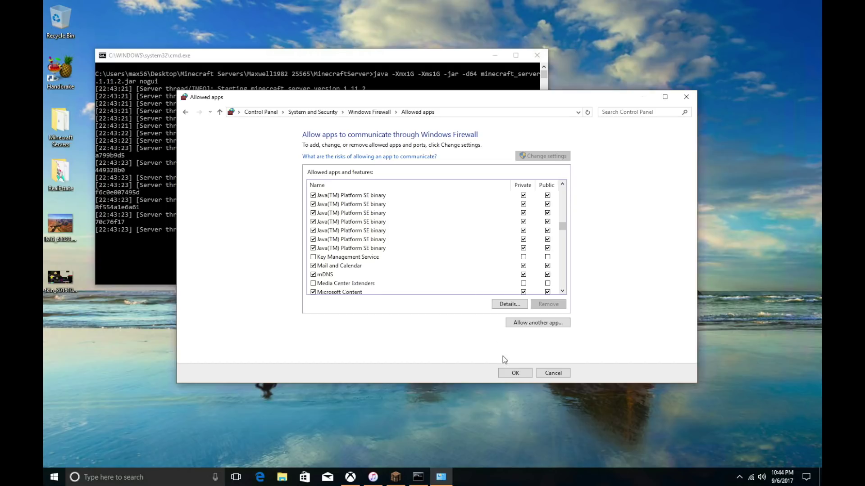
pyautogui.click(514, 373)
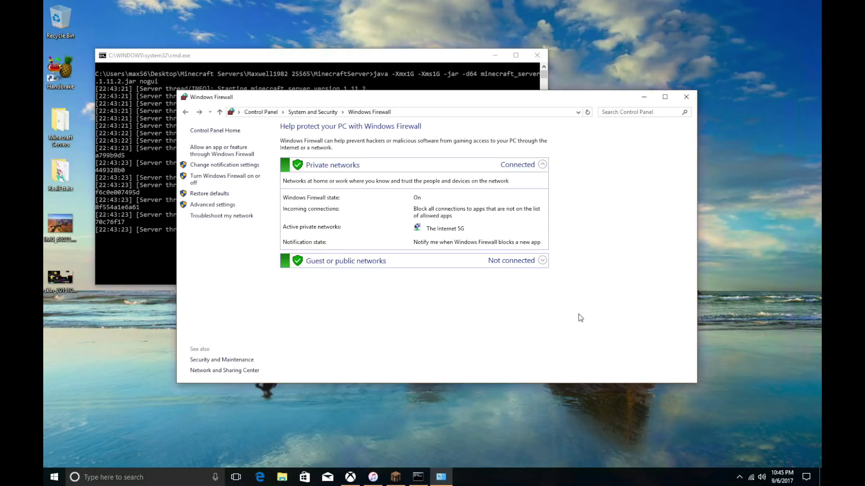
pyautogui.click(691, 96)
pyautogui.click(481, 354)
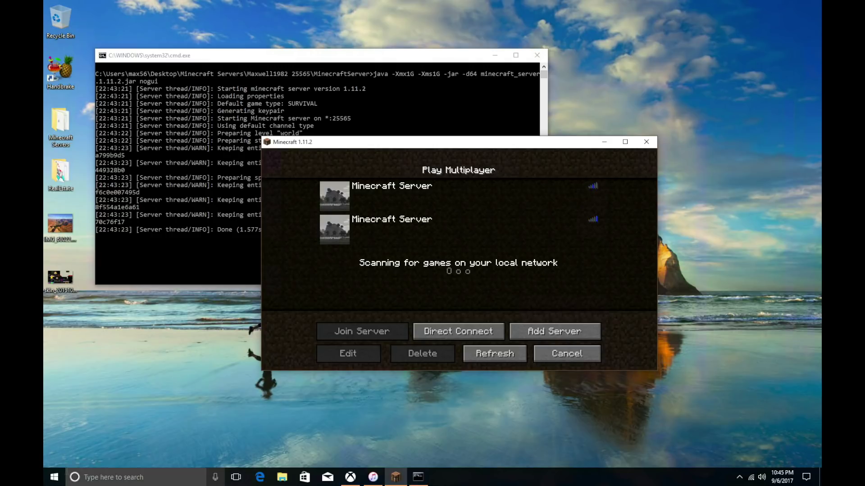
# - Launch Google Chrome from the Start menu and select the Bing page's web address
pyautogui.click(62, 477)
pyautogui.click(294, 308)
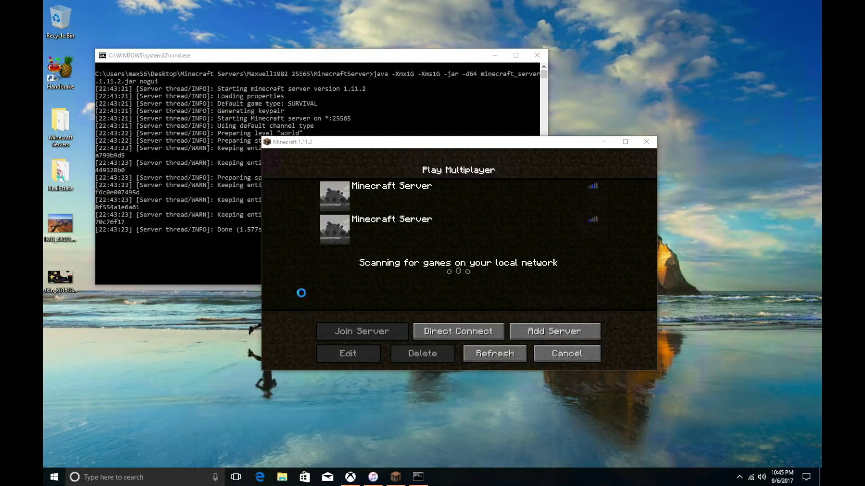
pyautogui.click(320, 67)
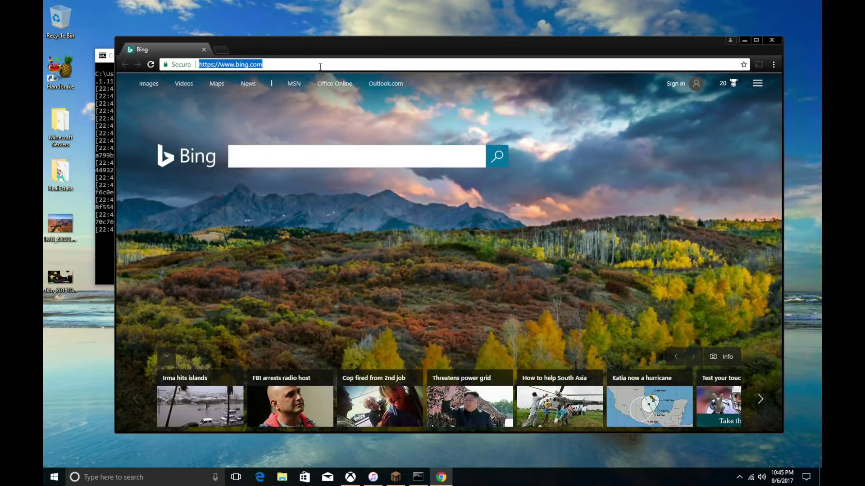
# - Load the Linksys sign-in page at 192.168.5.2 and enter the router password
pyautogui.write('192.168.5.2')
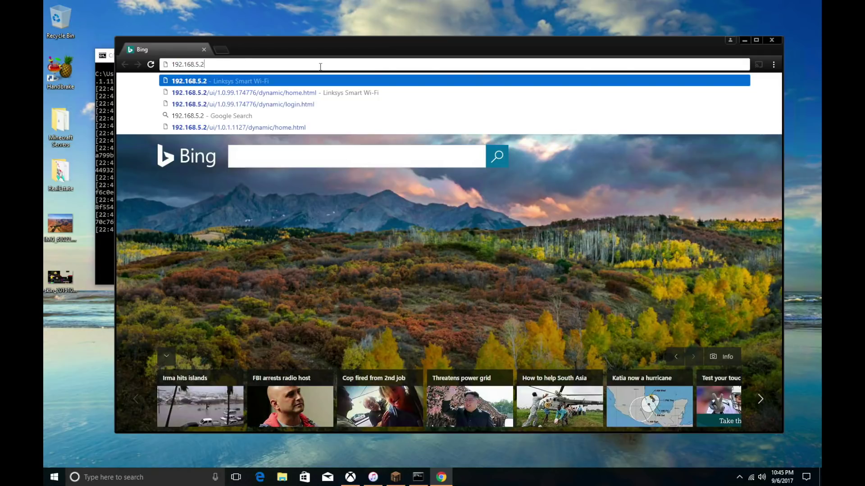
pyautogui.press('Return')
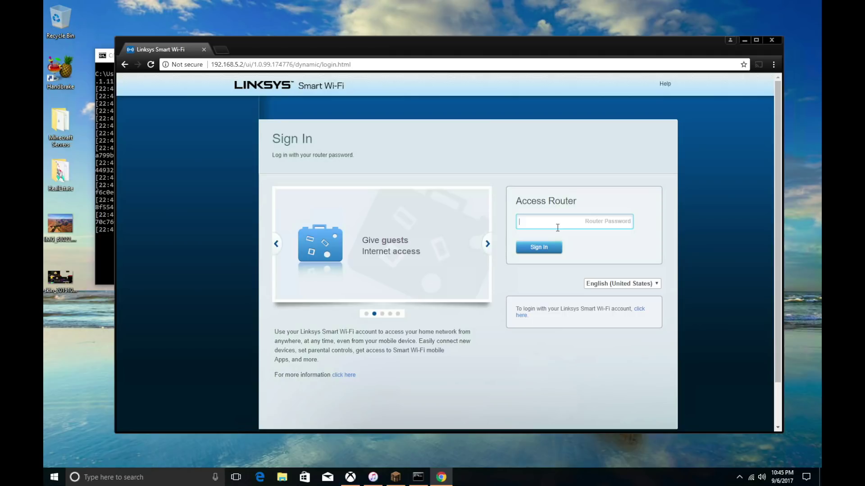
pyautogui.write('•')
pyautogui.write('••')
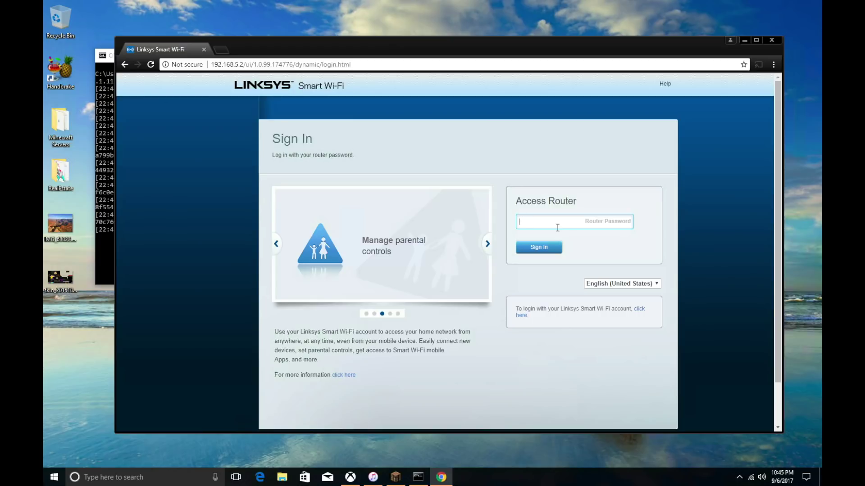
pyautogui.write('•••••••••')
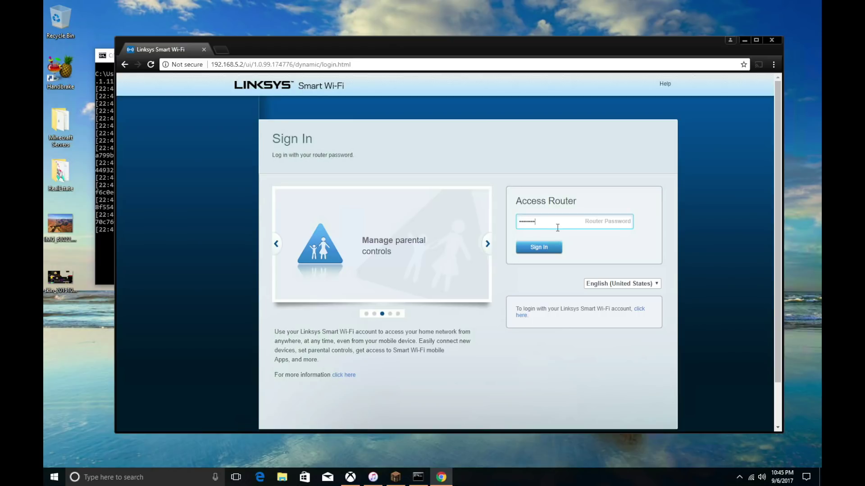
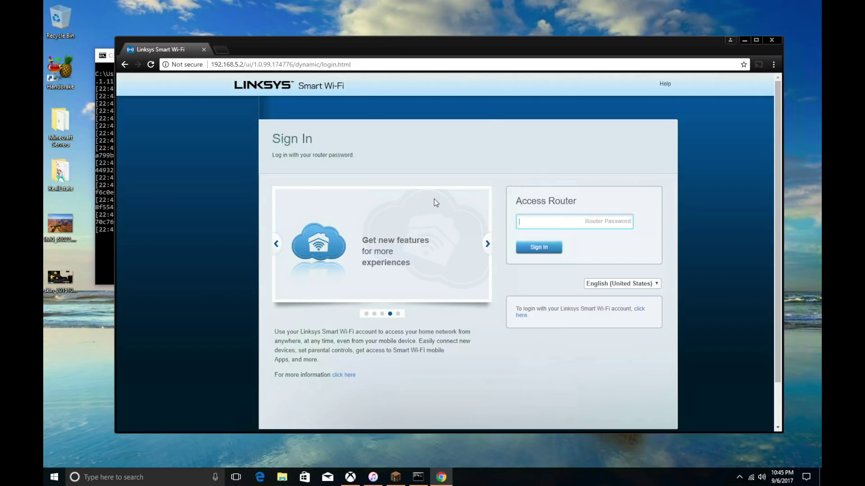
# - Sign in with the router password and open Security > Apps and Gaming > Single Port Forwarding
pyautogui.write('•••••••••')
pyautogui.press('Return')
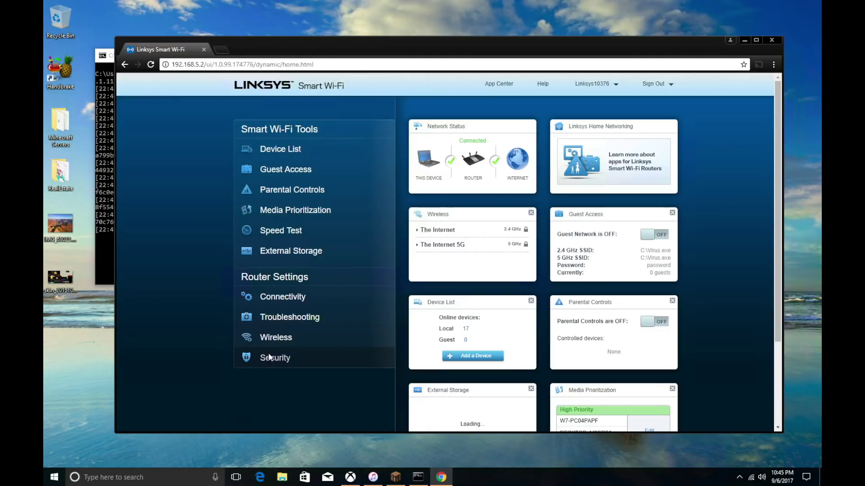
pyautogui.click(269, 357)
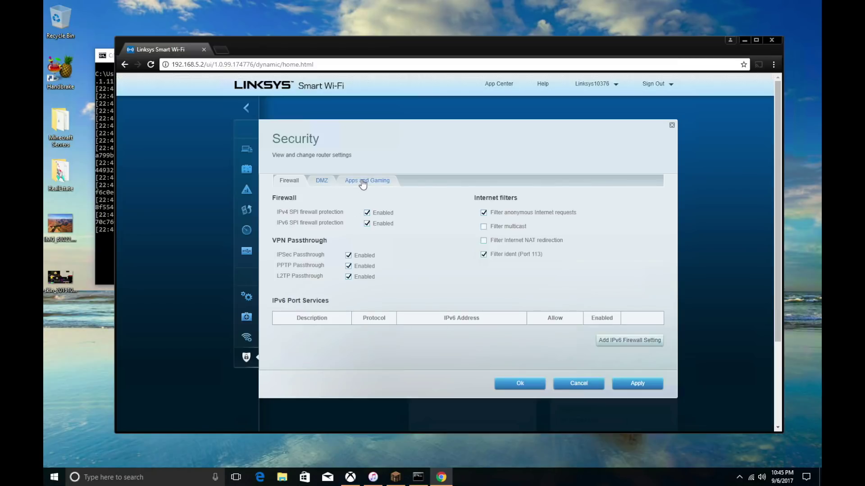
pyautogui.click(363, 180)
pyautogui.click(329, 201)
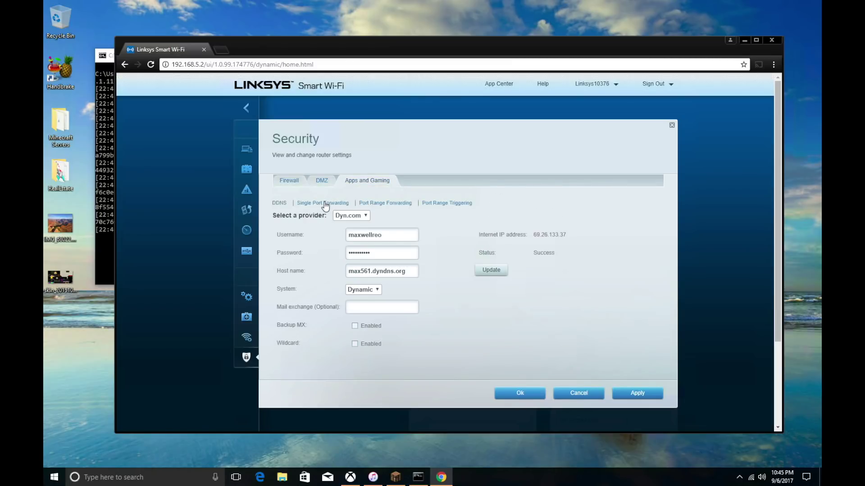